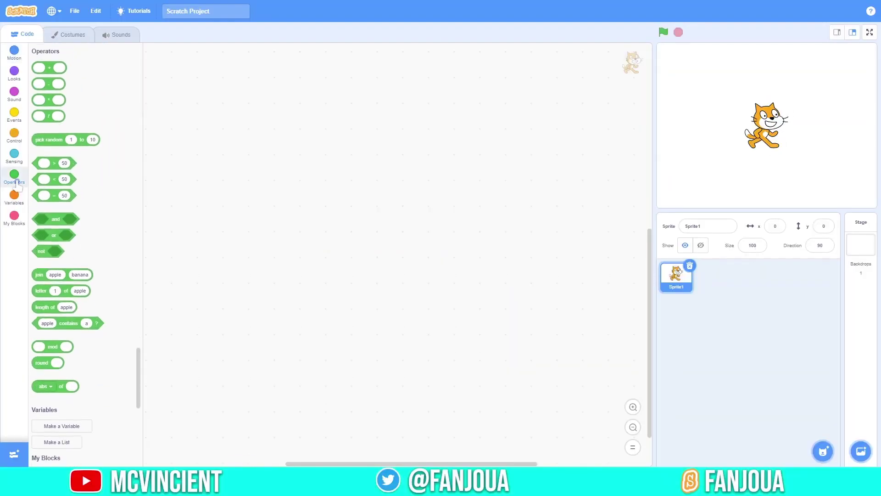
Place the 'apple contains a' block on the canvas and create a variable named samplevar
left_click_drag(57, 322, 319, 205)
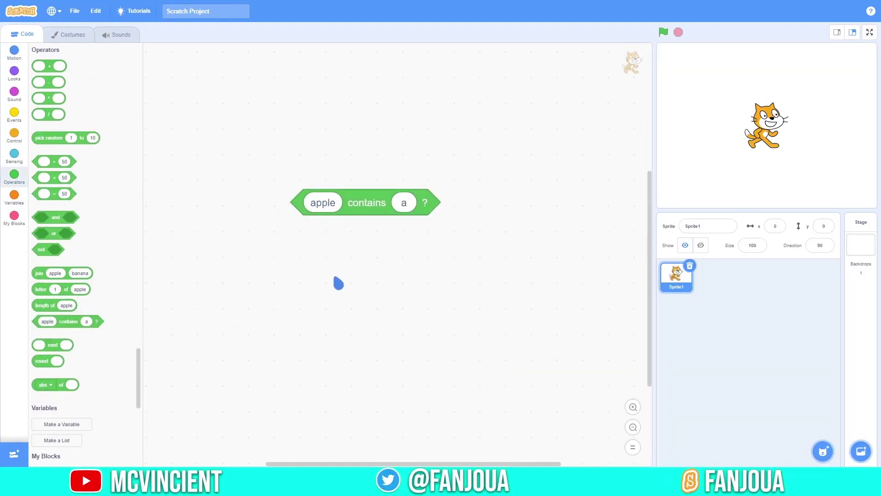
left_click(9, 205)
left_click(64, 66)
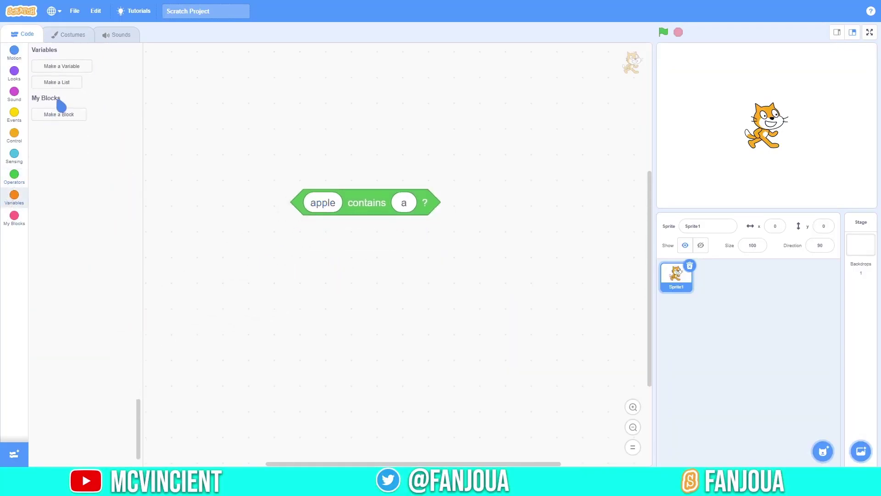
type("samplevar")
left_click(495, 160)
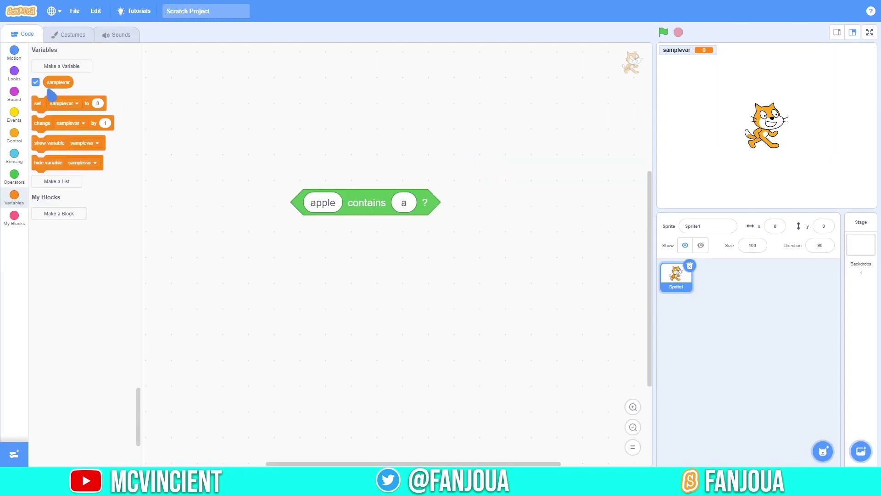
left_click_drag(96, 103, 496, 144)
type("someone")
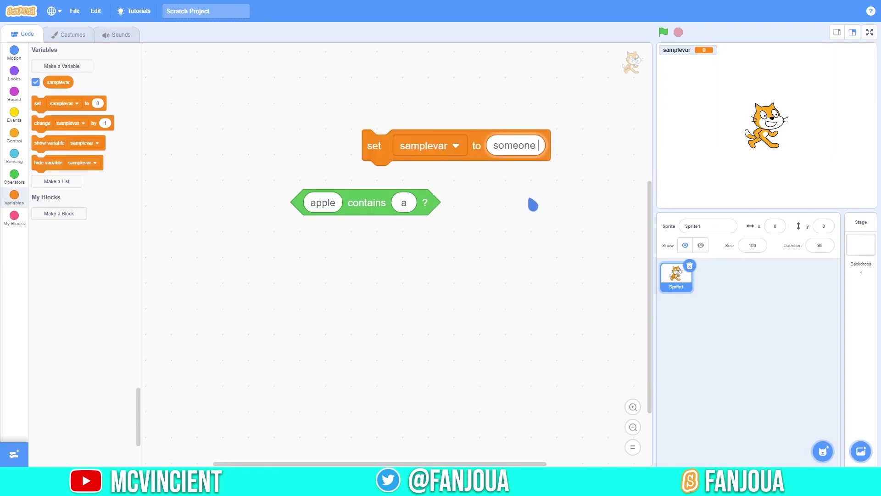
type("is yoyo")
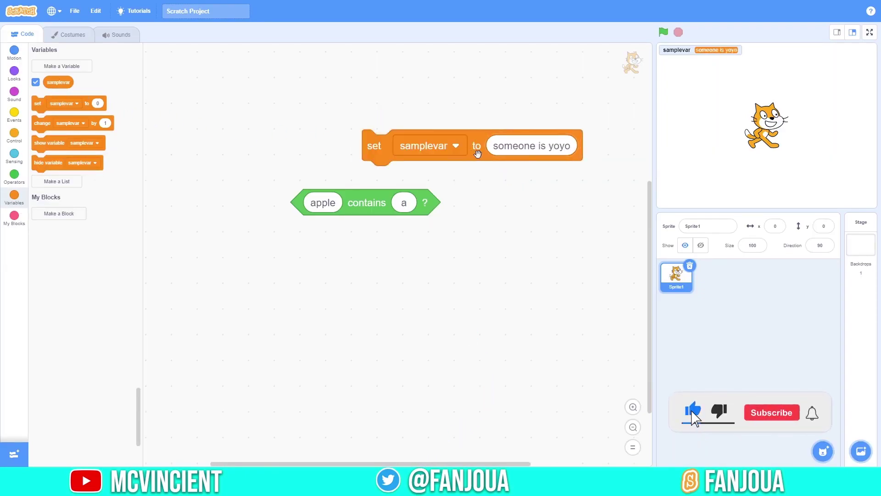
Drop the samplevar reporter into the contains block and change its check text to 'car'
left_click_drag(374, 216, 350, 205)
left_click(437, 207)
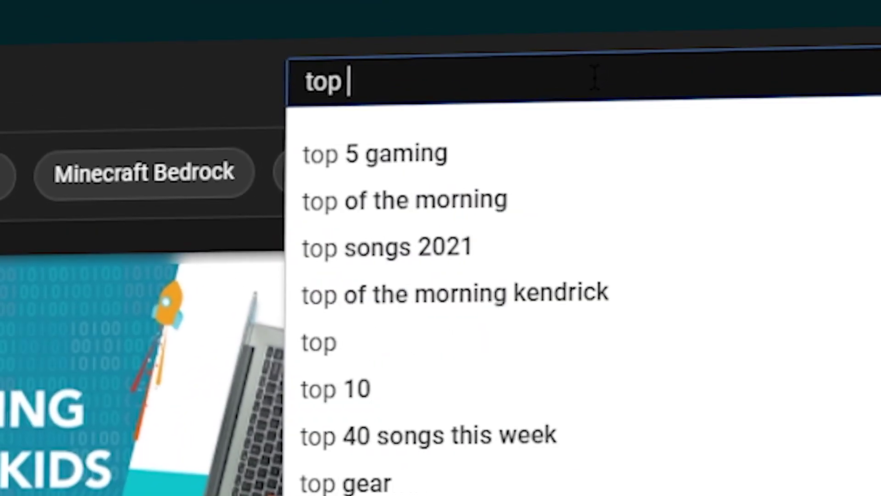
type("10 scratch tips")
Run the YouTube search for 'top 10 scratch tips'
key("Return")
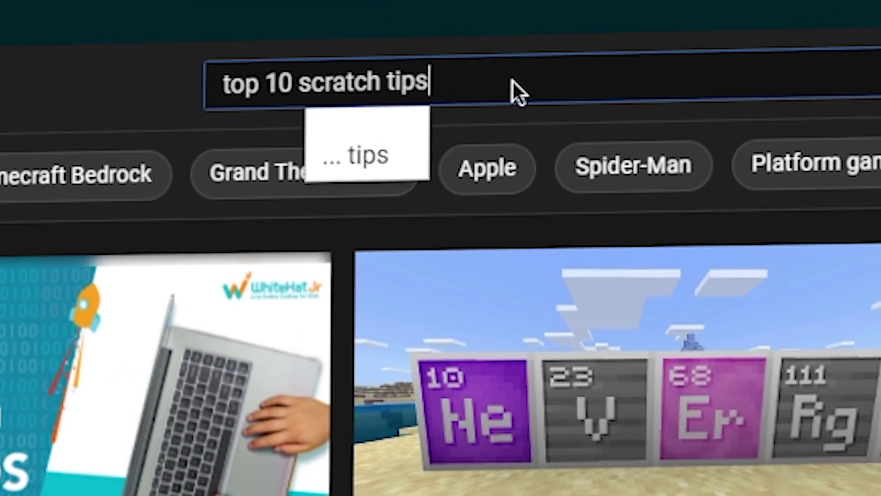